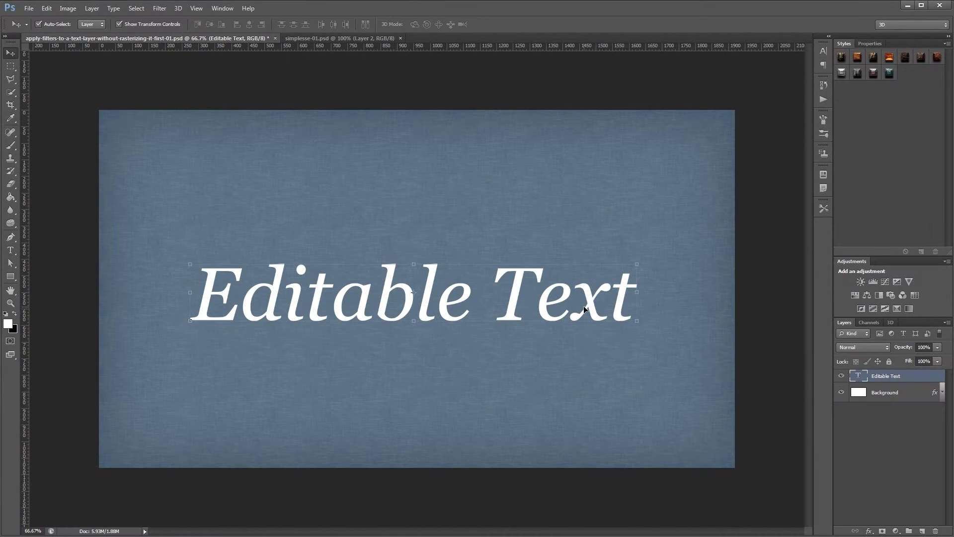
Apply Add Noise to the rasterized type, then undo the destructive result.
left_click(159, 8)
left_click(308, 121)
left_click(460, 207)
left_click(537, 143)
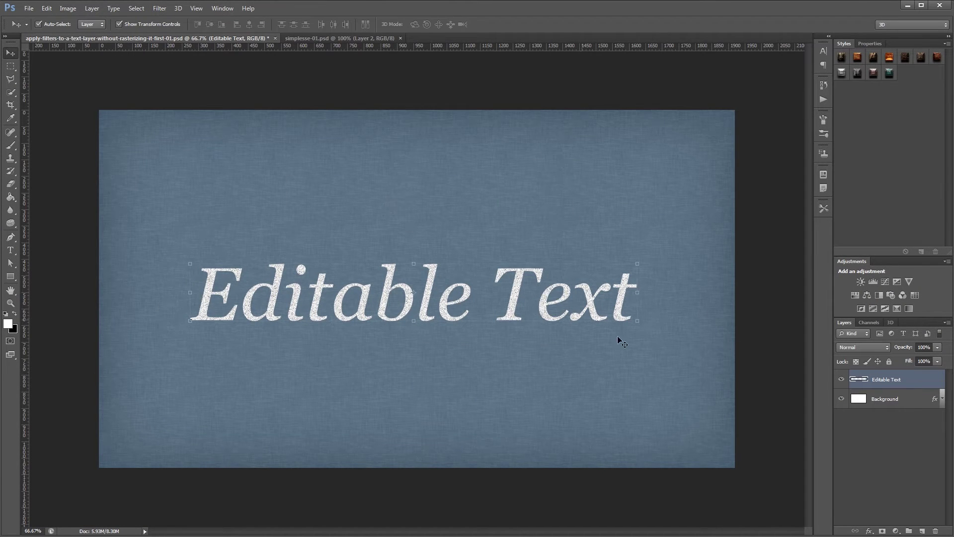
key("F12")
Make the text a smart object with an Add Noise smart filter, then edit and save its contents.
left_click(160, 9)
left_click(174, 20)
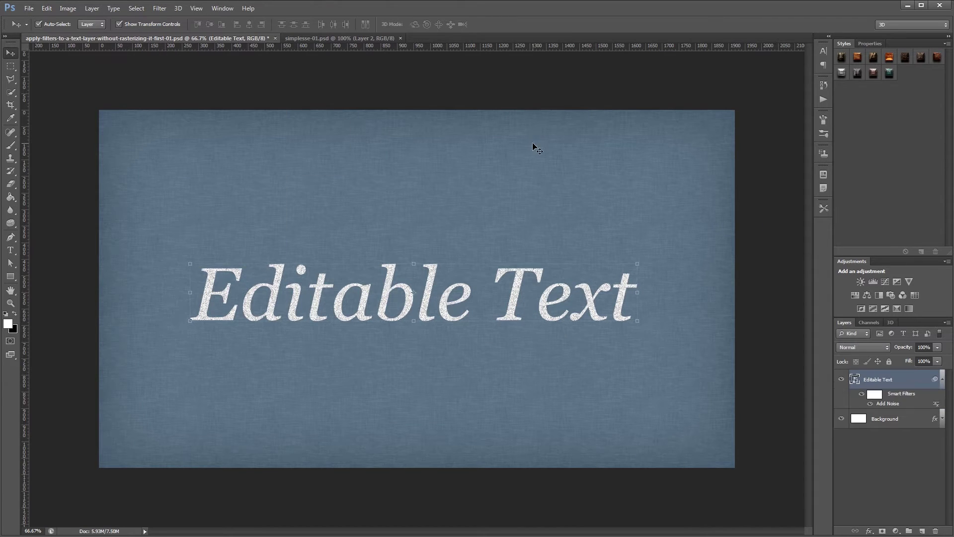
double_click(855, 379)
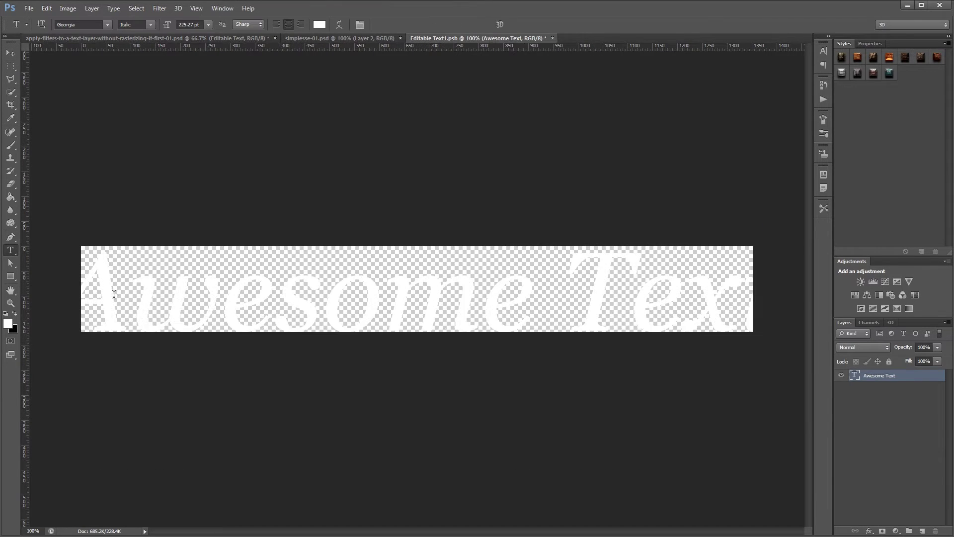
key("ctrl+s")
key("ctrl+w")
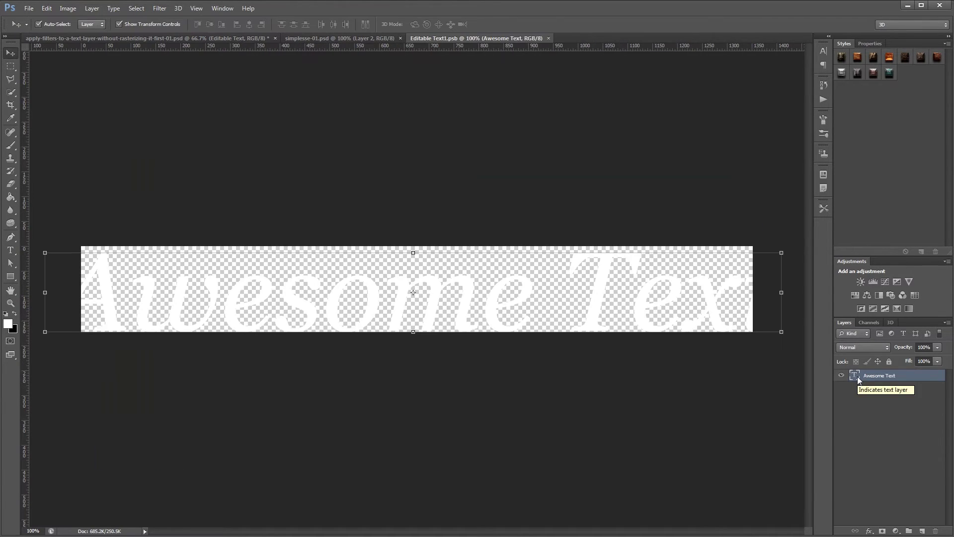
Crop the smart object canvas wider to fit the whole text, then save and close it.
key("c")
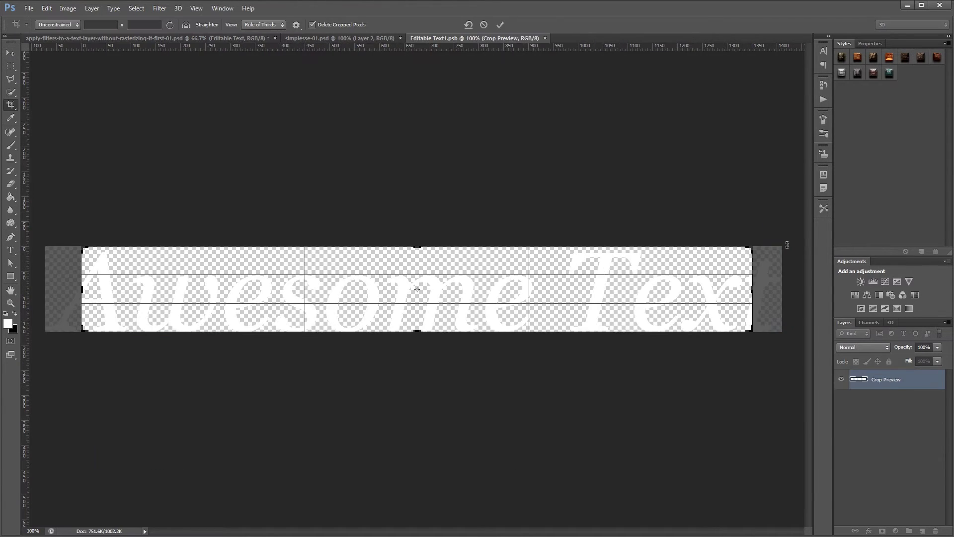
key("Return")
key("ctrl+s")
key("ctrl+w")
key("v")
Add a Ripple smart filter to the text.
left_click(160, 9)
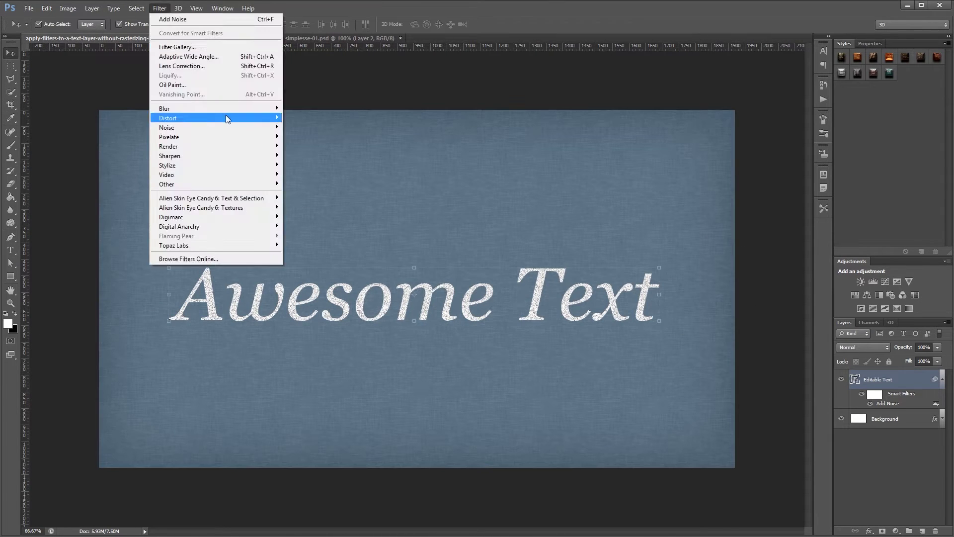
mouse_move(288, 117)
left_click(318, 150)
left_click(564, 177)
Add a Motion Blur smart filter and a yellow Color Overlay to the text.
left_click(159, 8)
left_click(308, 193)
left_click(534, 151)
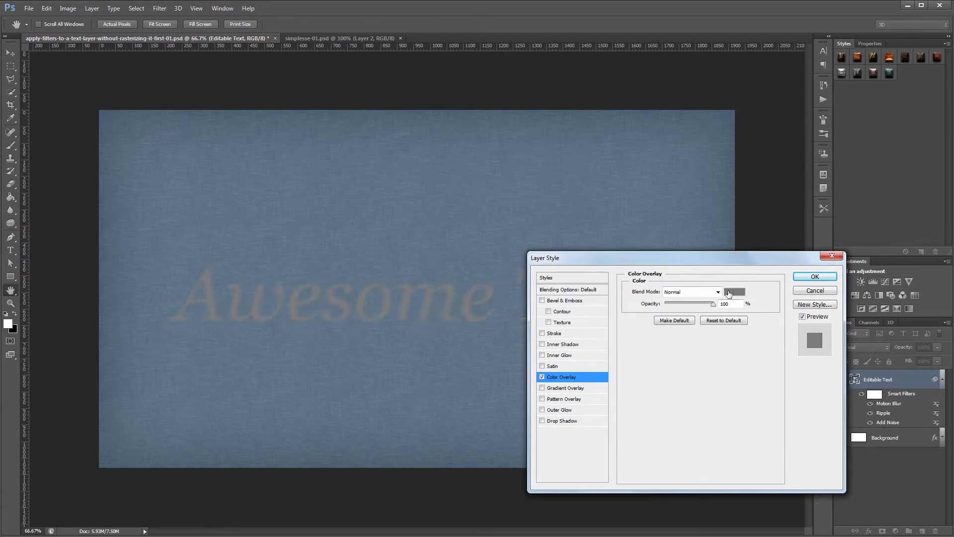
left_click(805, 277)
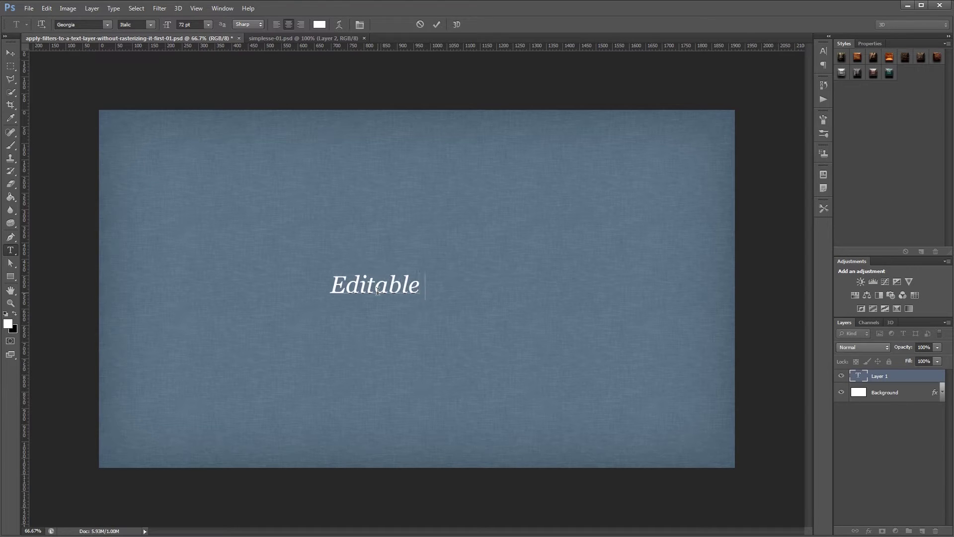
Commit the 'Editable Text' line, enlarge it considerably and move it to the canvas centre.
key("ctrl+Return")
key("v")
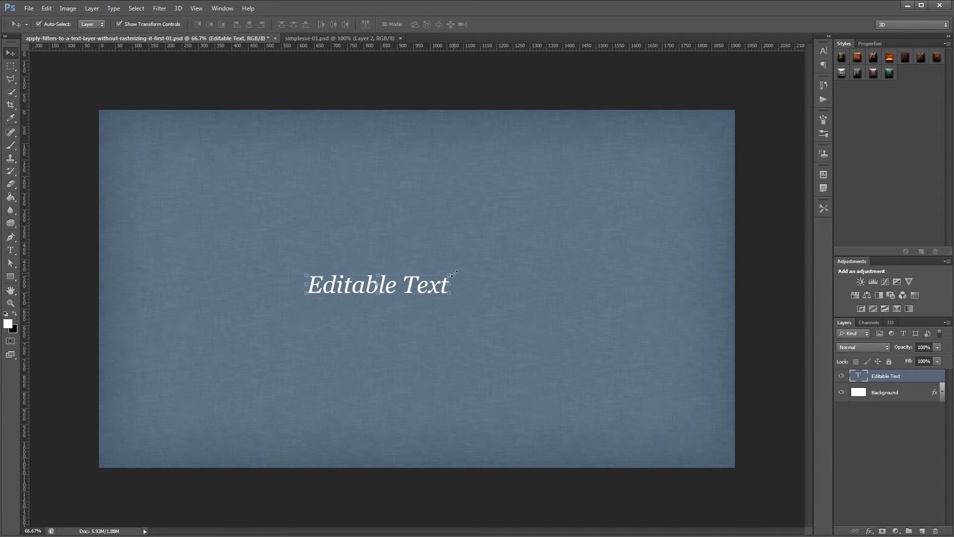
left_click_drag(454, 273, 590, 241)
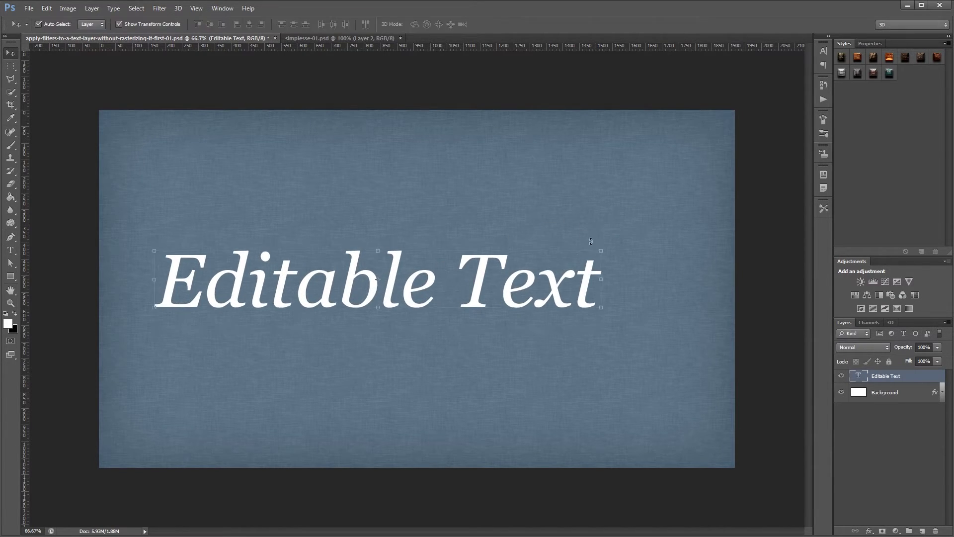
left_click_drag(548, 295, 585, 308)
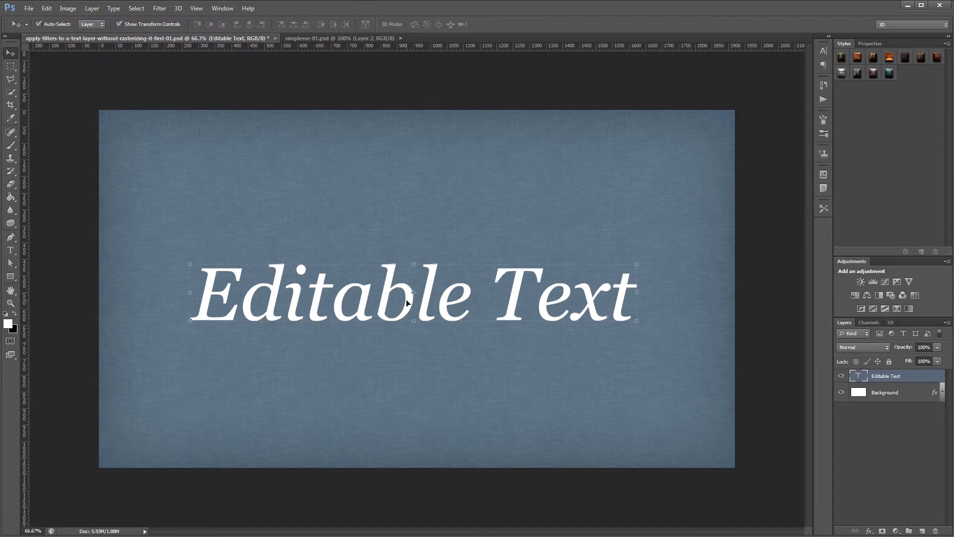
Rasterize 'Editable Text' and apply Add Noise, then undo back to live type.
left_click(160, 8)
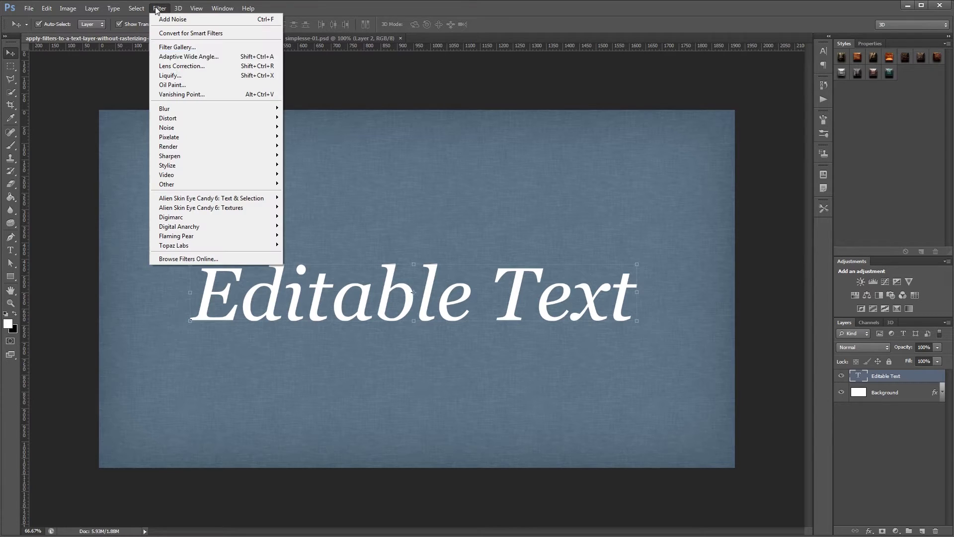
mouse_move(227, 130)
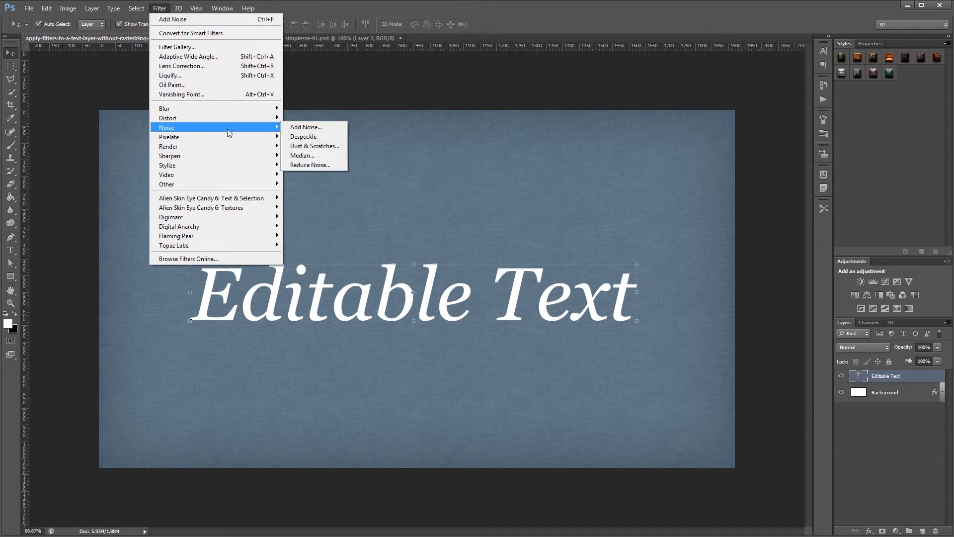
left_click(300, 129)
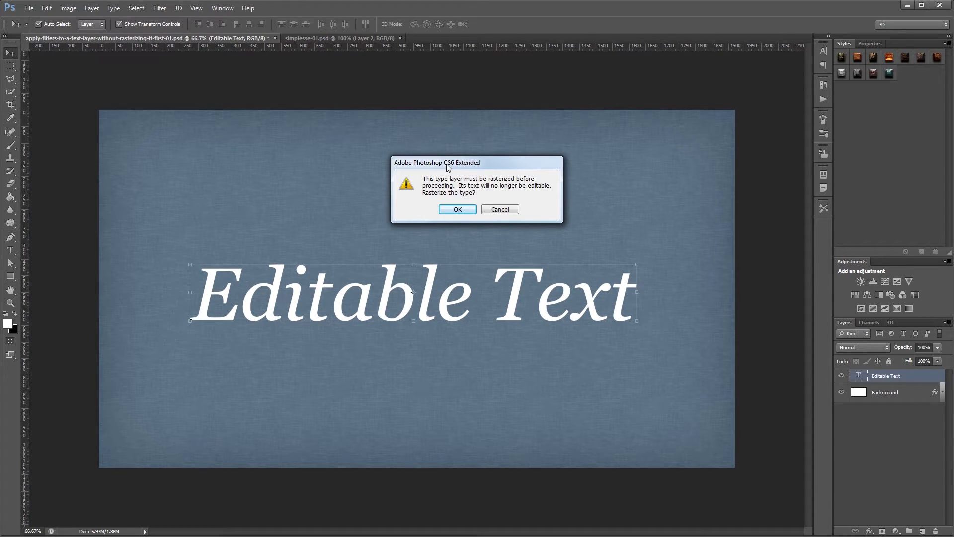
left_click(458, 209)
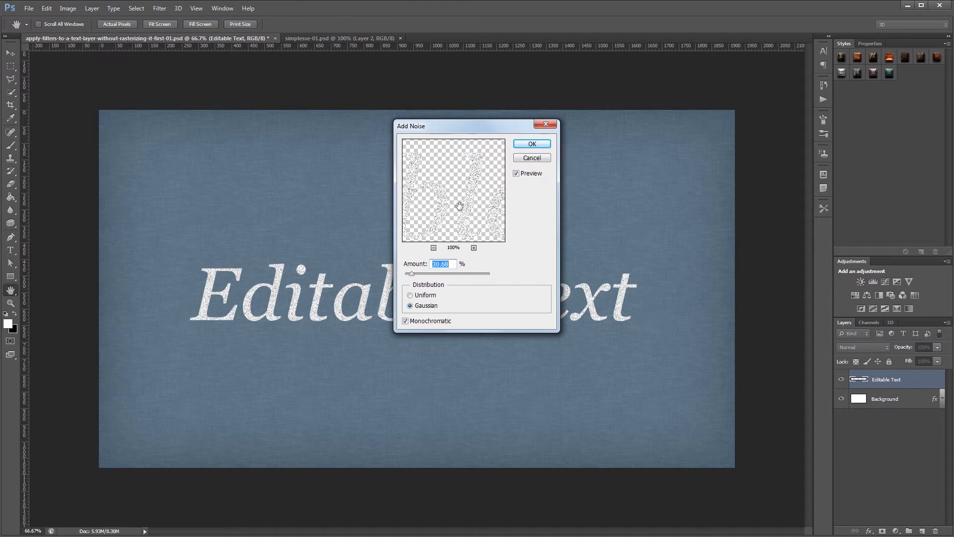
left_click(530, 146)
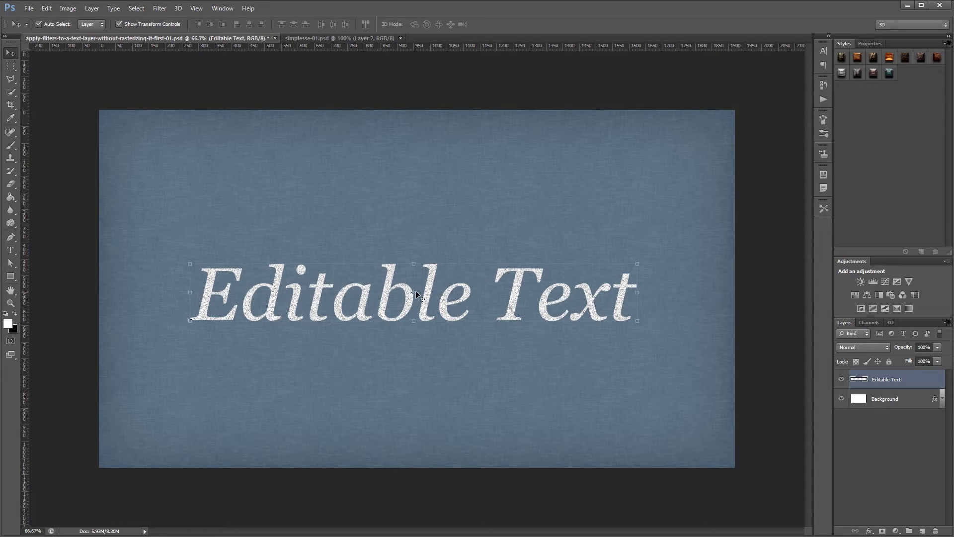
key("ctrl+alt+z")
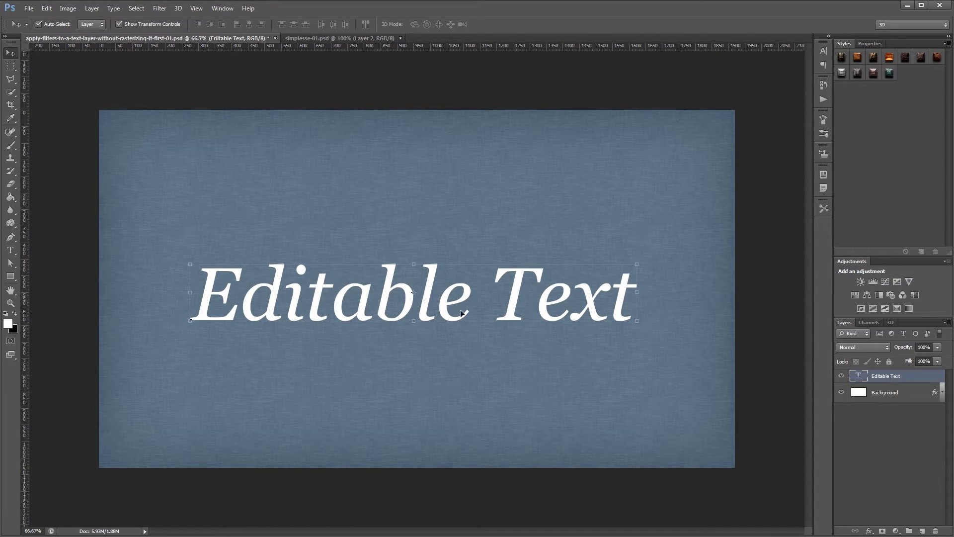
Convert the 'Editable Text' layer to a Smart Object via its layer context menu.
right_click(908, 378)
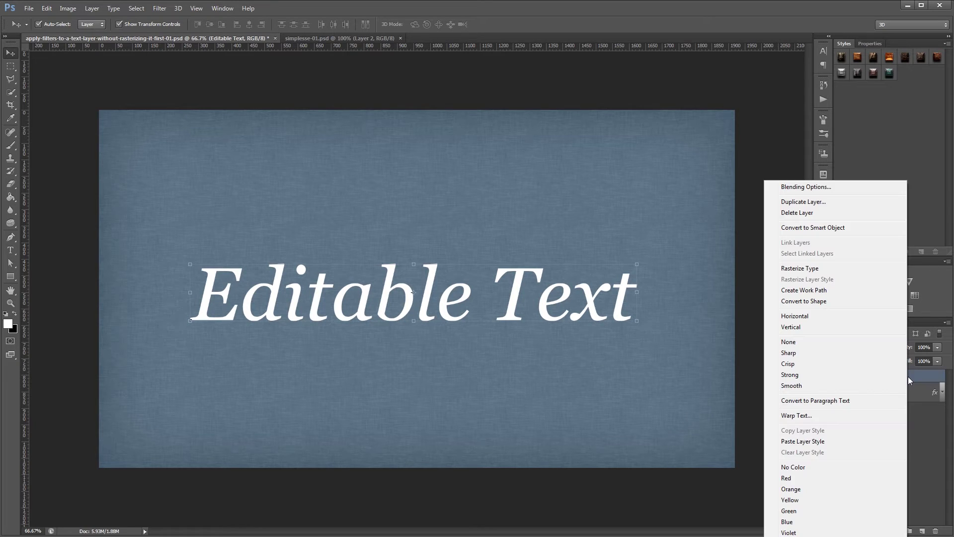
left_click(850, 228)
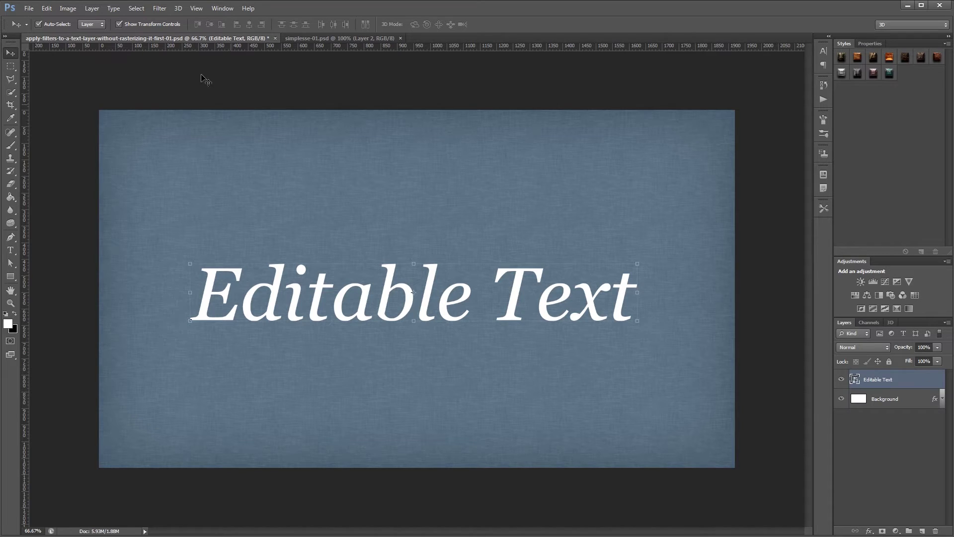
Apply Add Noise with its current settings as a smart filter on 'Editable Text'.
left_click(160, 8)
mouse_move(231, 127)
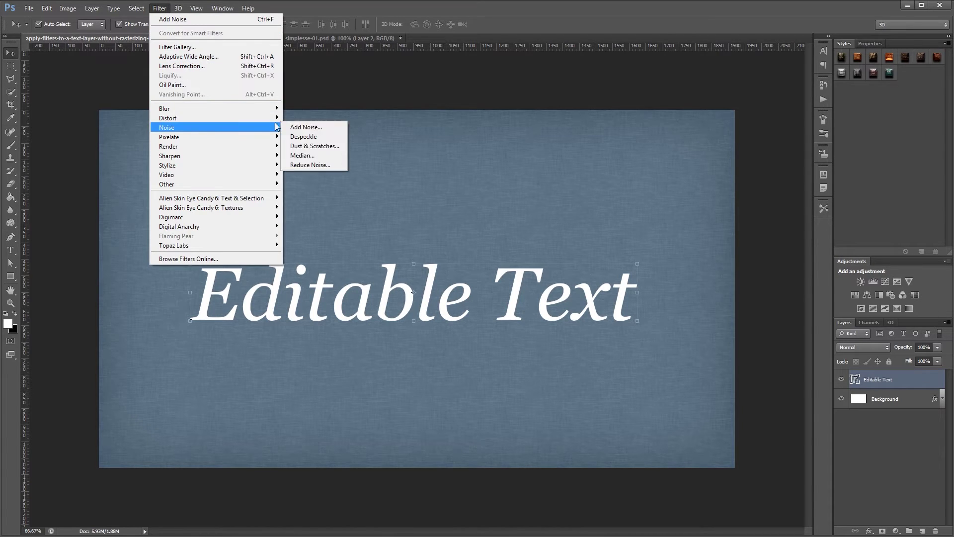
left_click(319, 126)
left_click(531, 144)
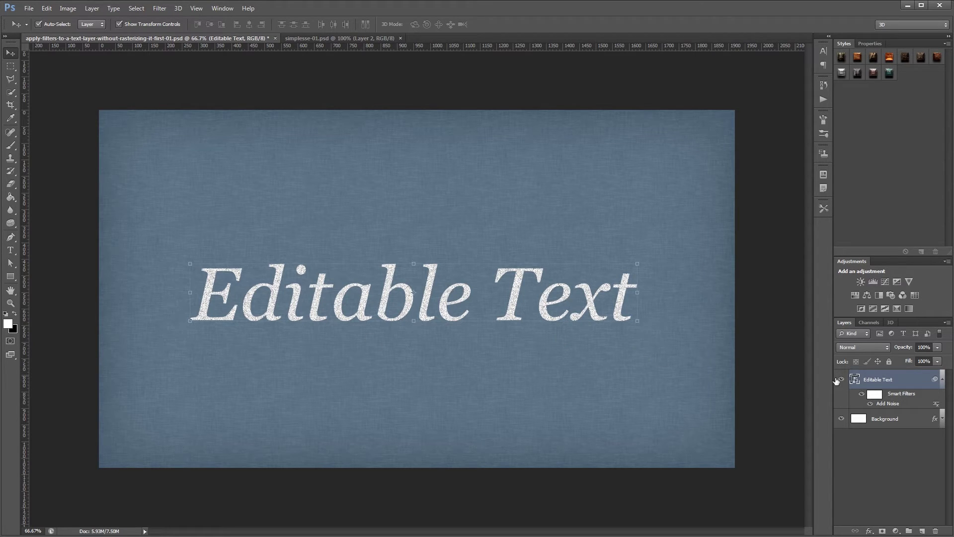
Replace 'Editable' with 'Awesome' inside the smart object's contents, then save and close them.
double_click(856, 380)
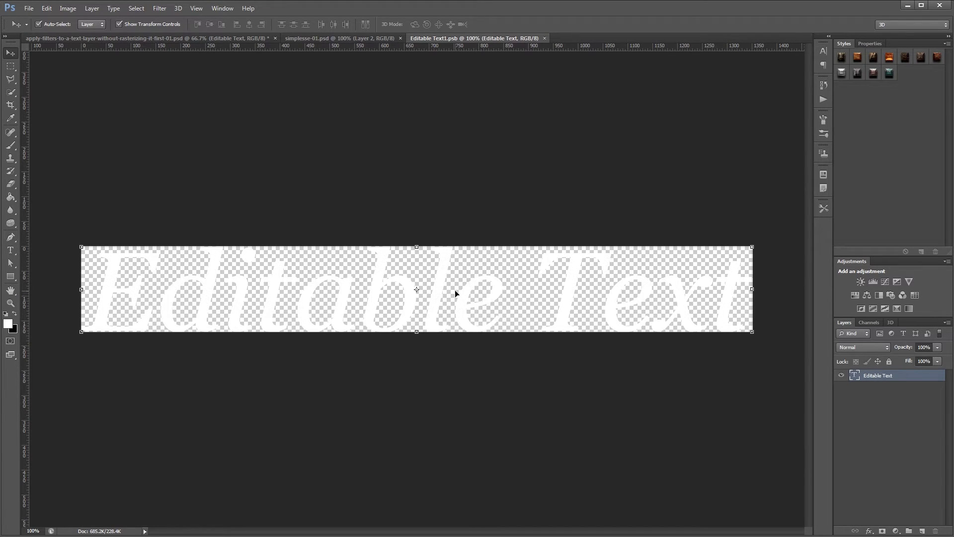
key("t")
left_click_drag(486, 291, 114, 294)
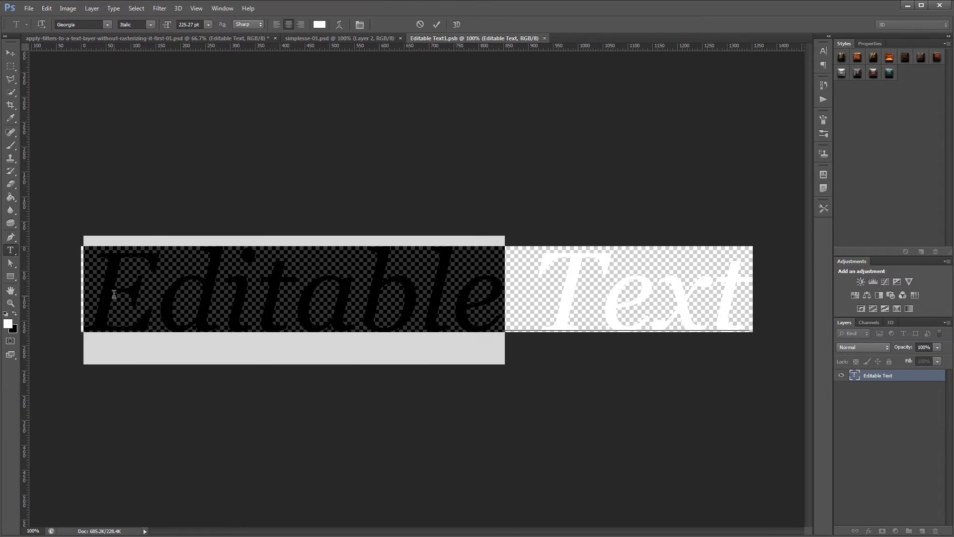
type("Awesome")
key("ctrl+Return")
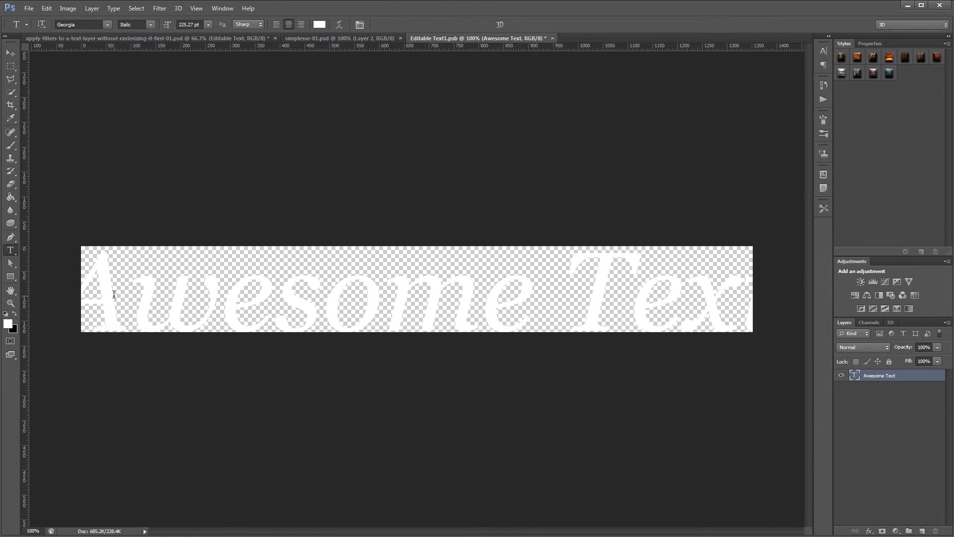
key("ctrl+s")
key("ctrl+w")
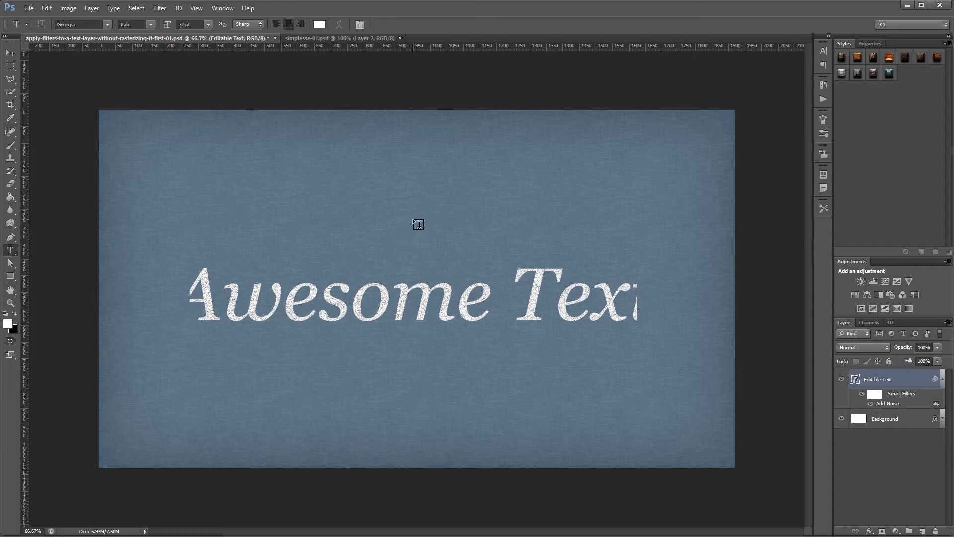
Crop the smart object canvas out past the 'A' and the final 't', then save and close.
key("v")
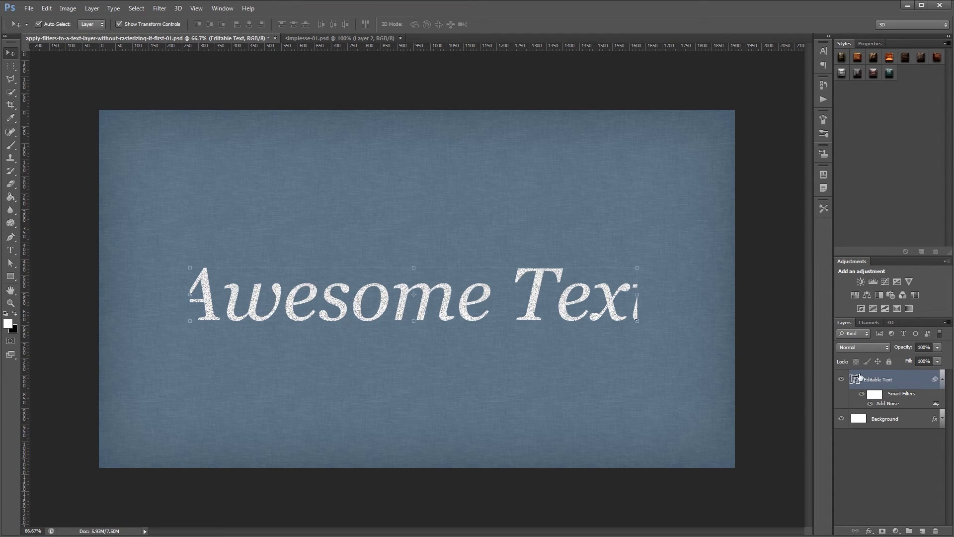
double_click(855, 379)
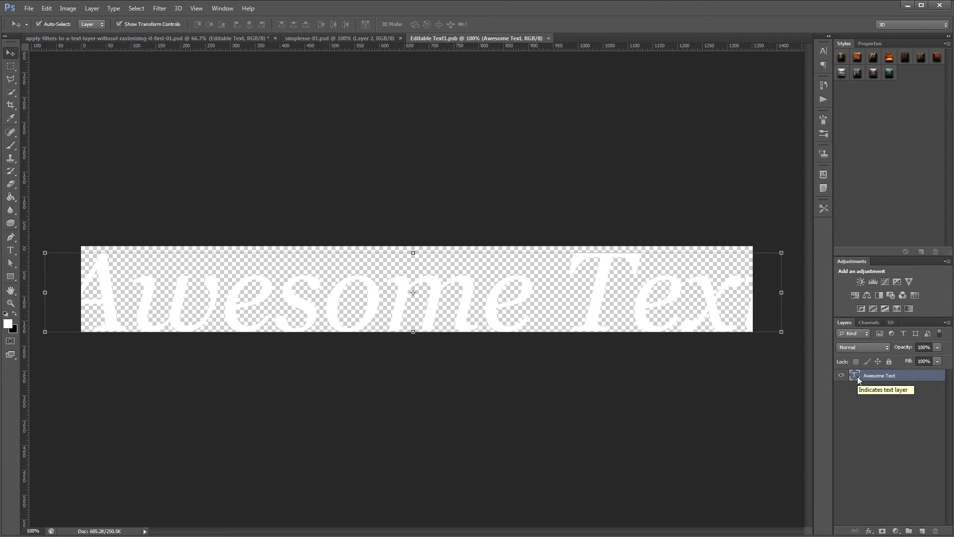
key("c")
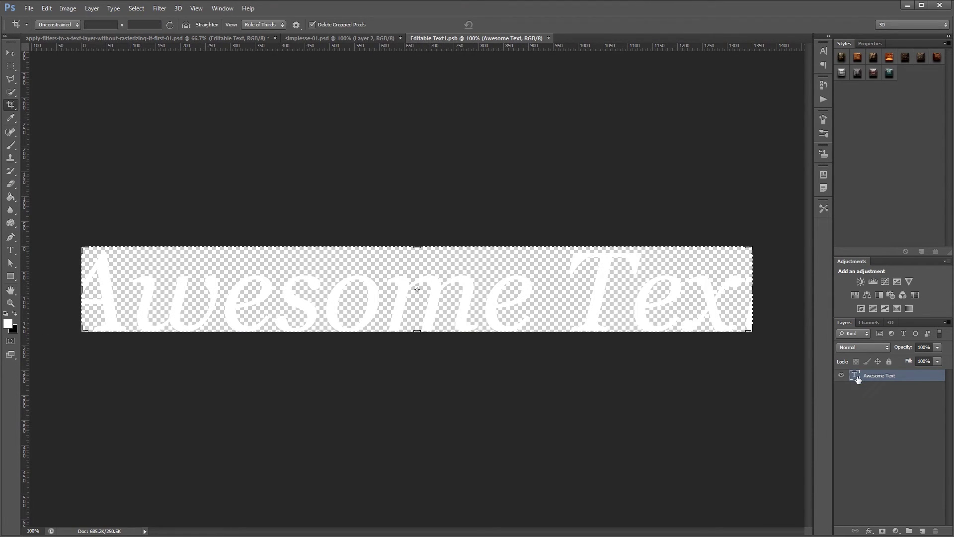
left_click(604, 267)
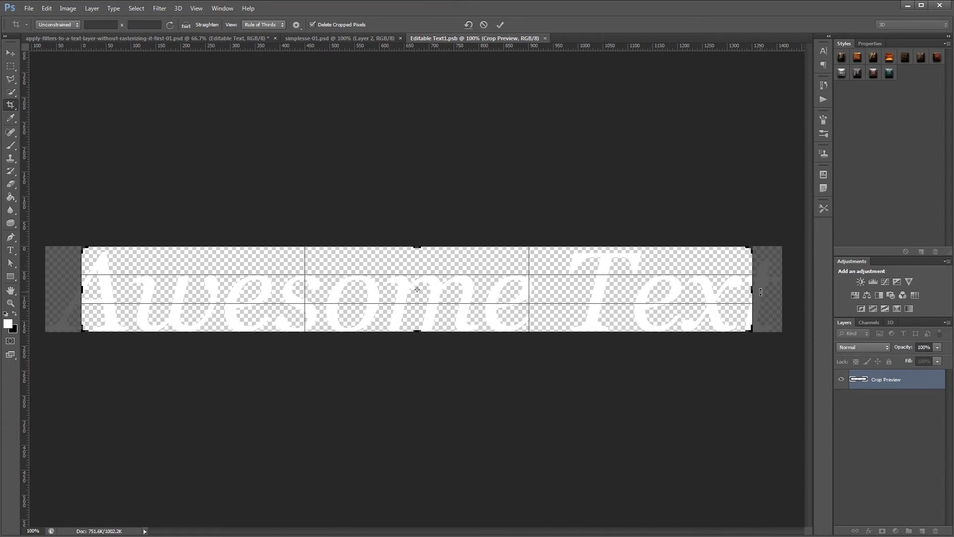
left_click_drag(753, 291, 769, 288)
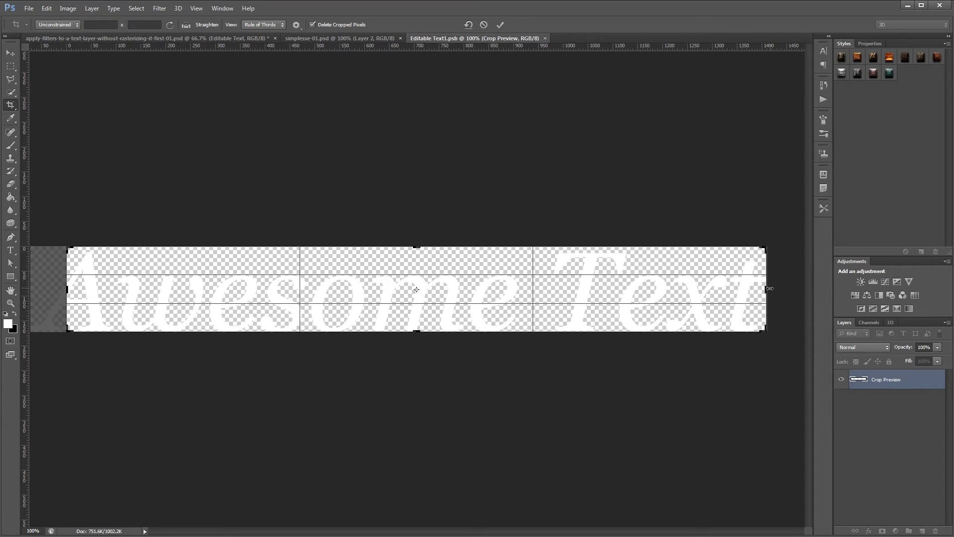
left_click_drag(96, 289, 83, 288)
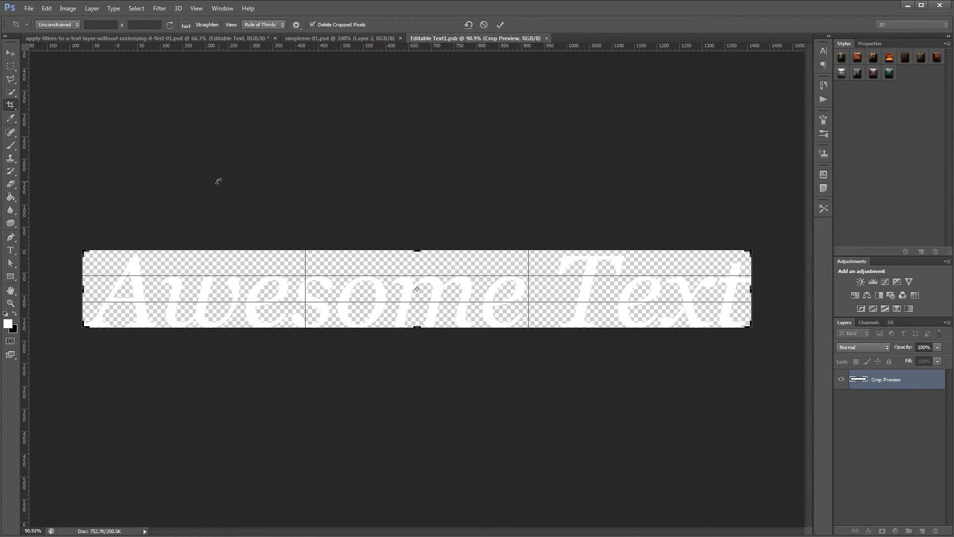
key("Return")
key("ctrl+s")
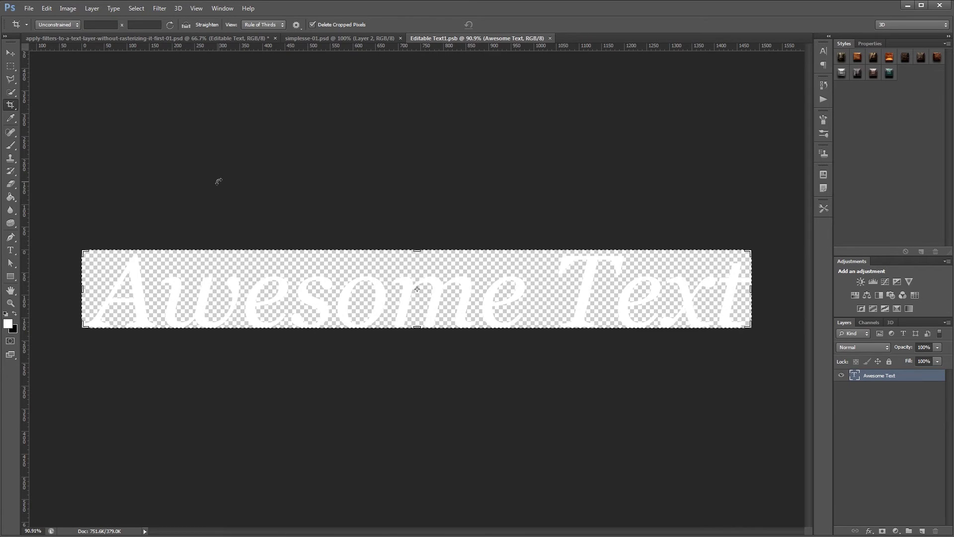
key("ctrl+w")
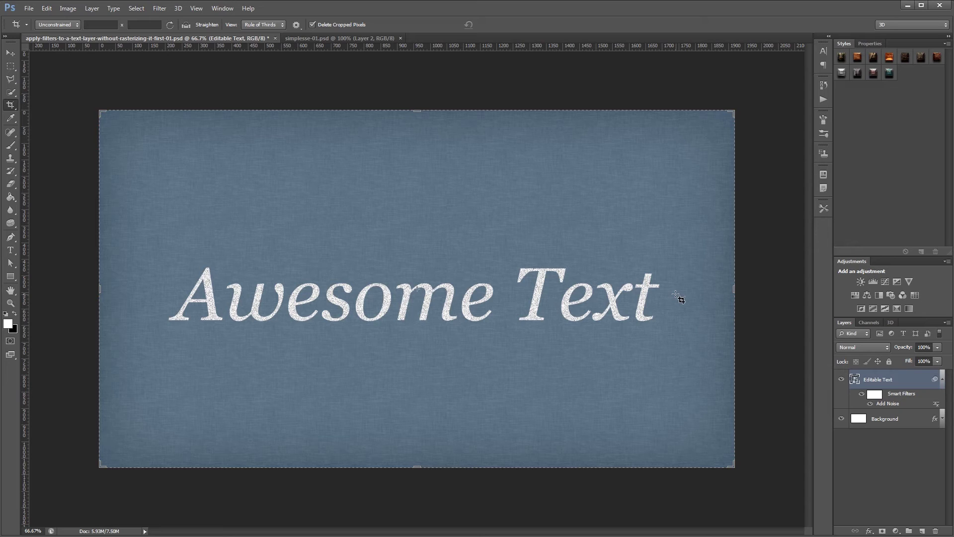
Add a Ripple smart filter to the Awesome Text layer.
key("v")
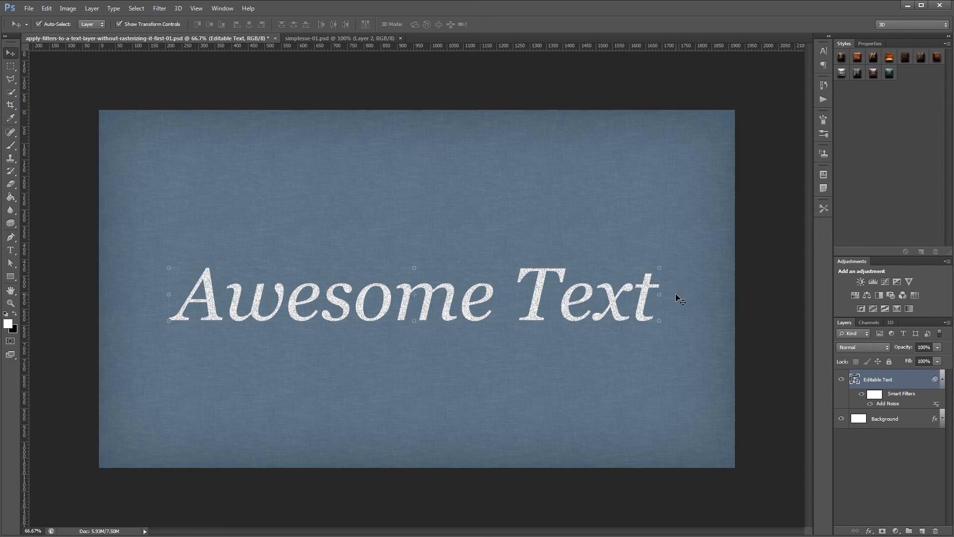
left_click(160, 8)
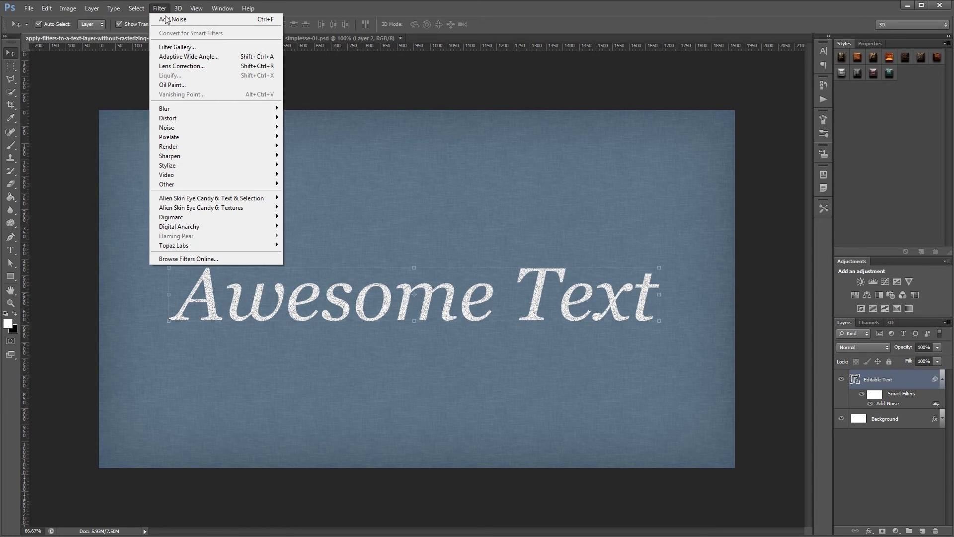
mouse_move(226, 118)
left_click(320, 146)
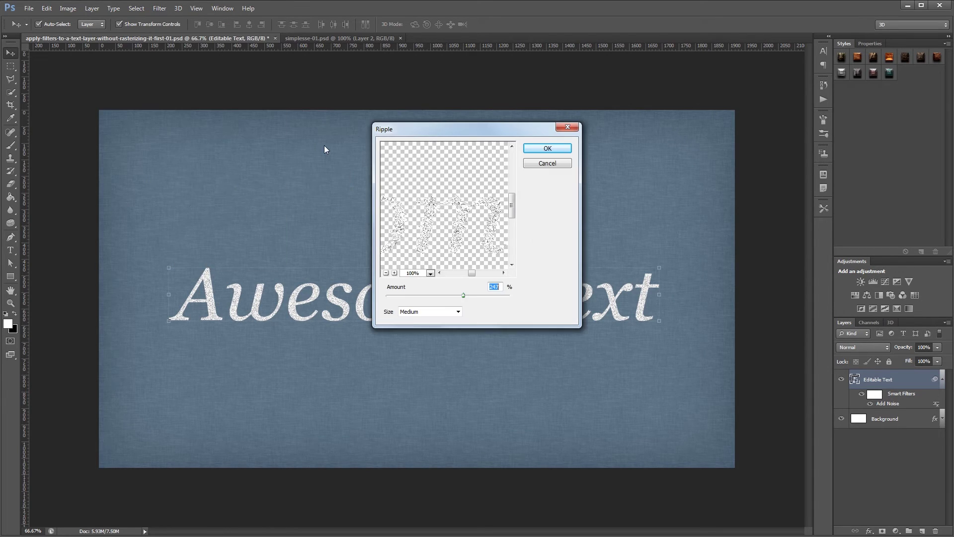
left_click(547, 148)
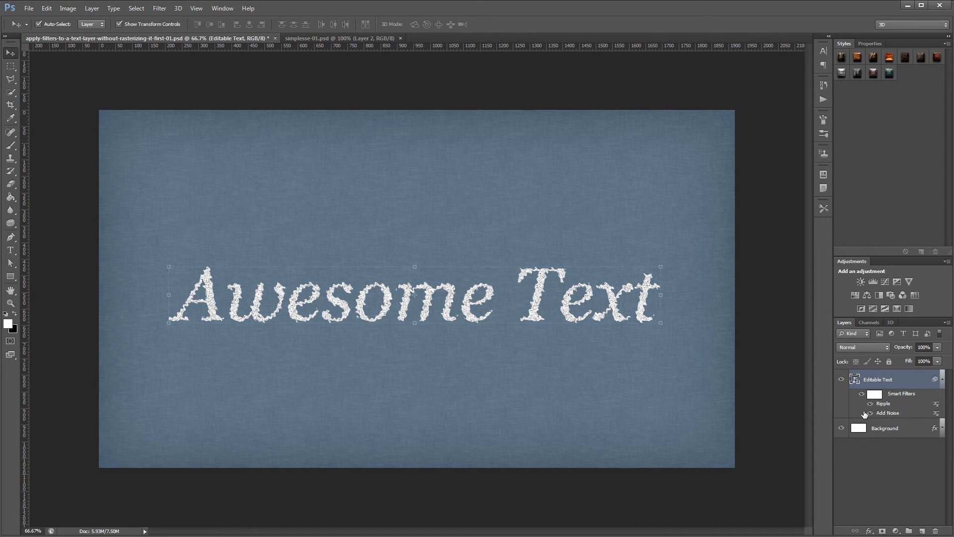
Add a Motion Blur smart filter with angle 25 and distance 10.
left_click(161, 8)
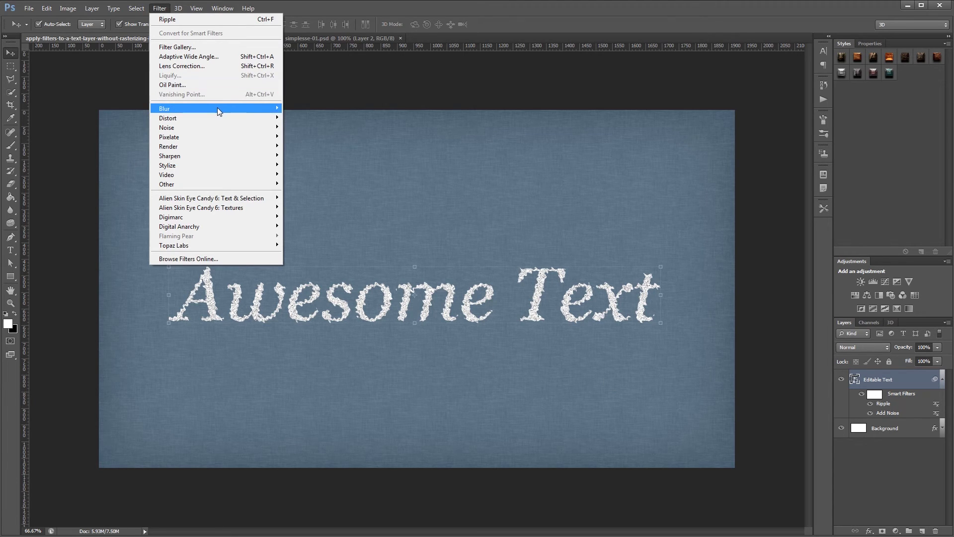
mouse_move(217, 107)
left_click(329, 198)
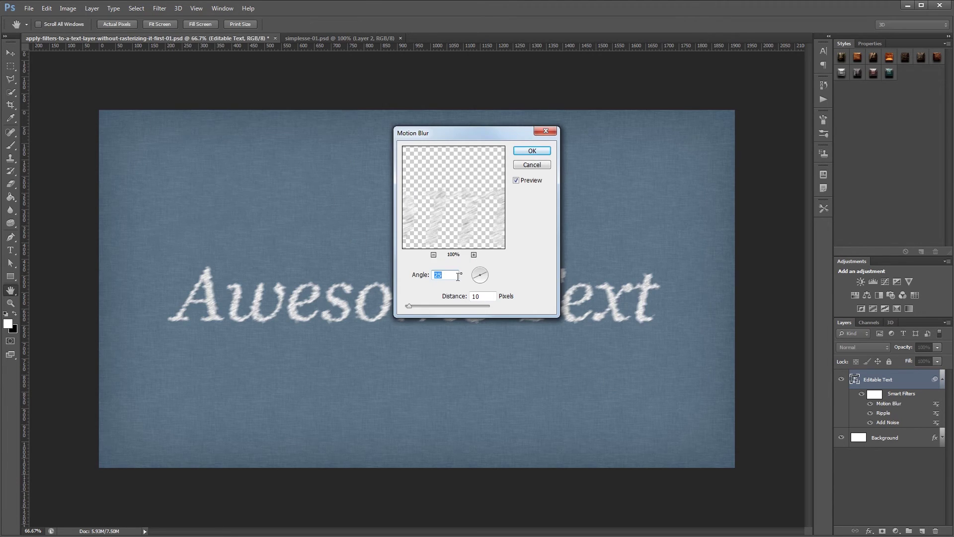
left_click(531, 150)
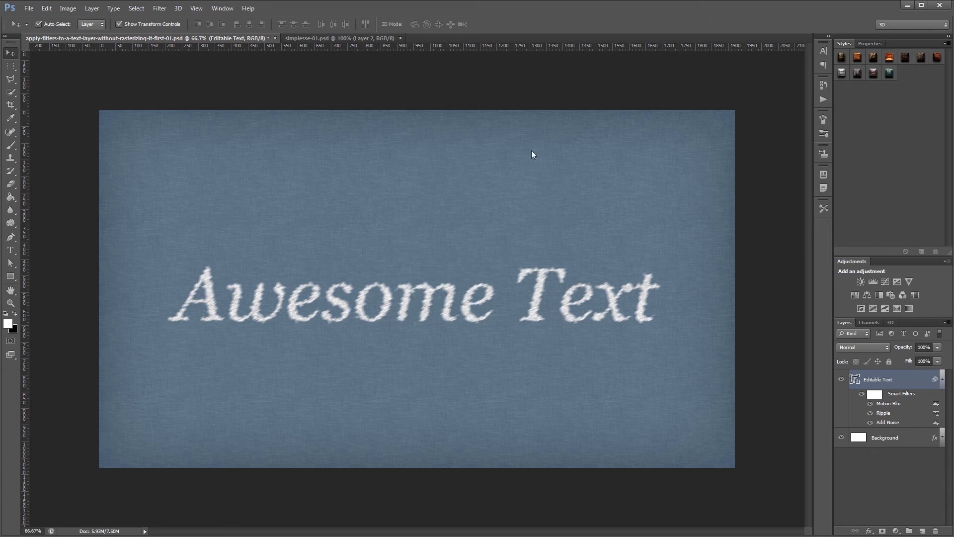
Toggle Motion Blur and Add Noise visibility to compare, then re-apply Ripple with a lower amount.
left_click(870, 403)
left_click(870, 422)
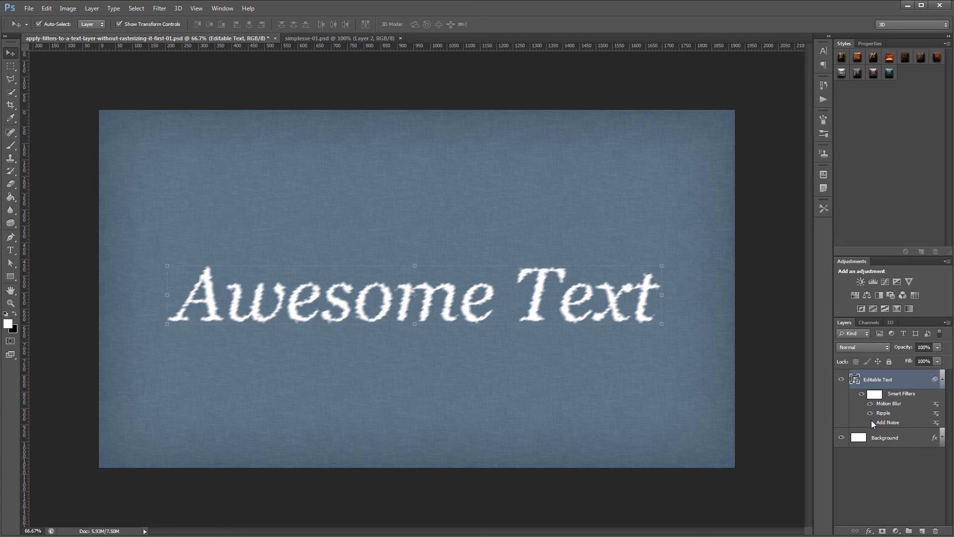
left_click(870, 423)
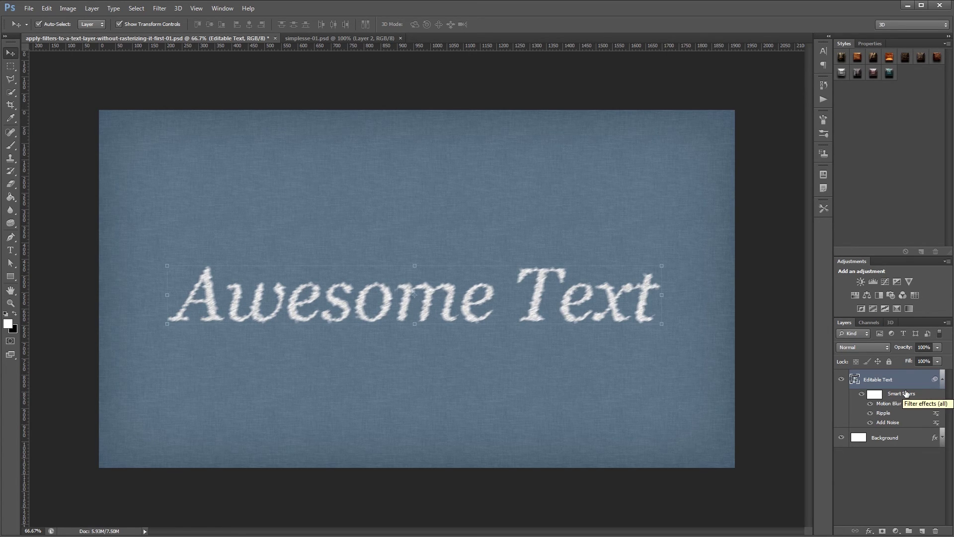
double_click(888, 414)
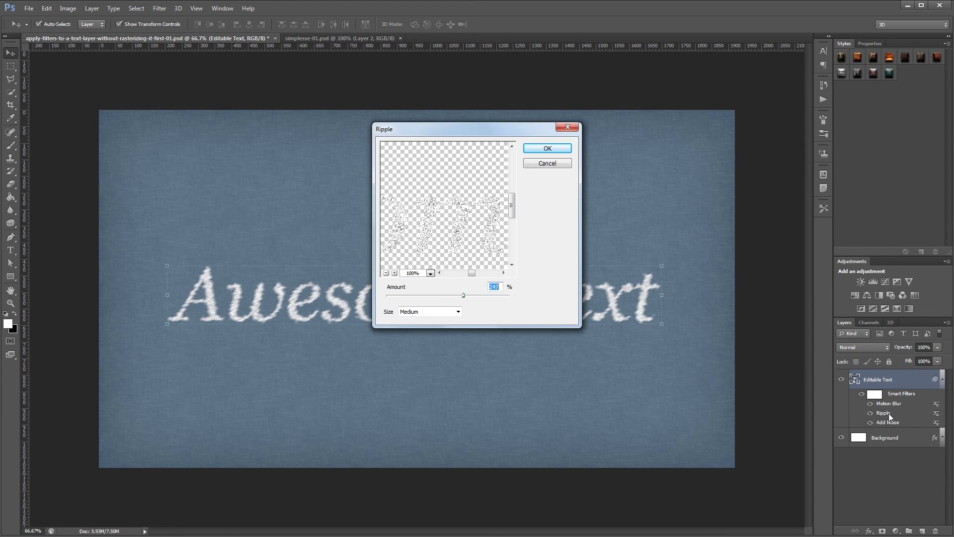
left_click(537, 149)
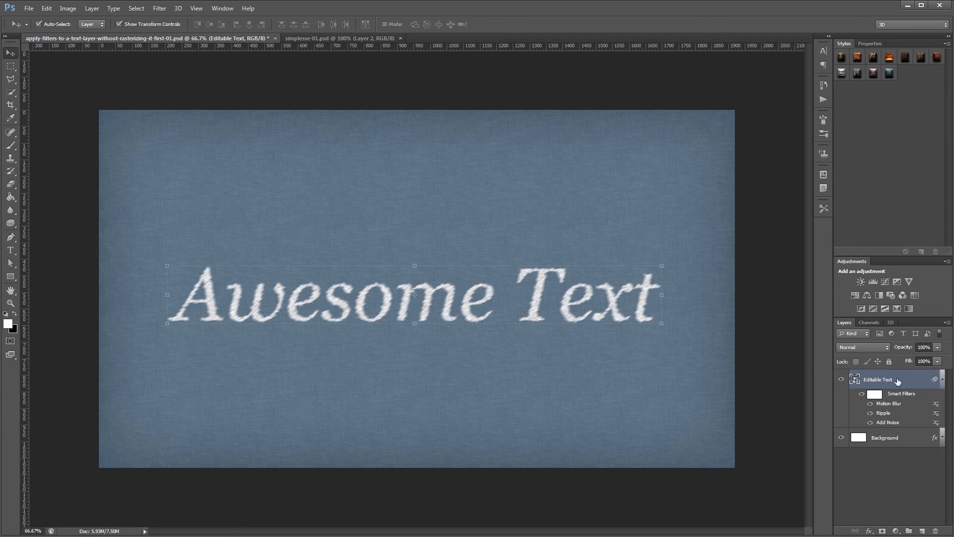
Add a bright yellow Color Overlay in Multiply mode at reduced opacity, then deselect the layer.
double_click(911, 380)
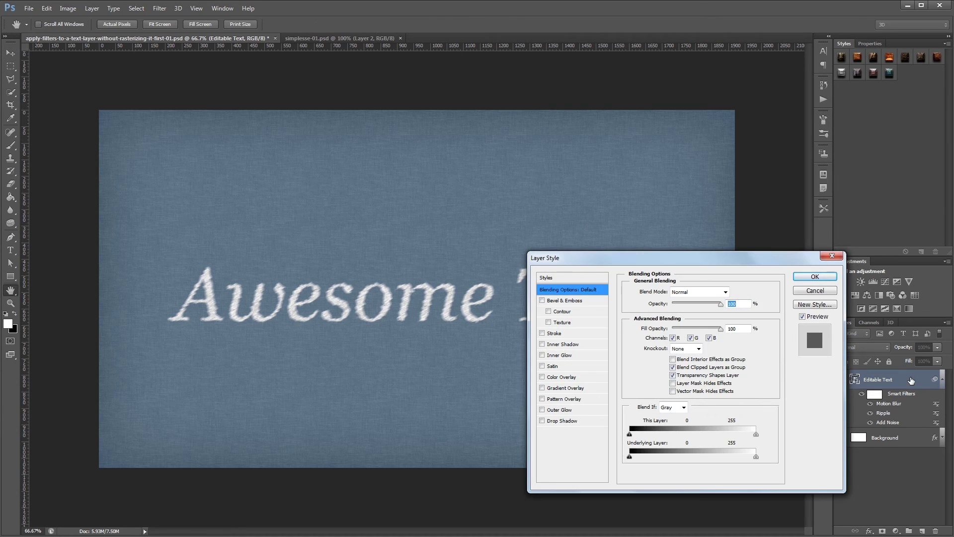
left_click(564, 376)
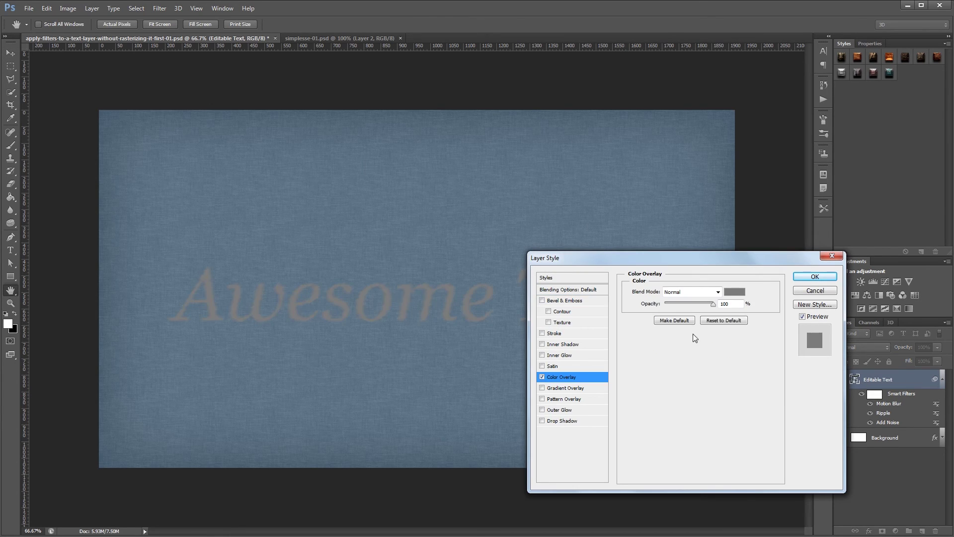
left_click(729, 292)
left_click_drag(741, 323, 741, 353)
left_click(725, 246)
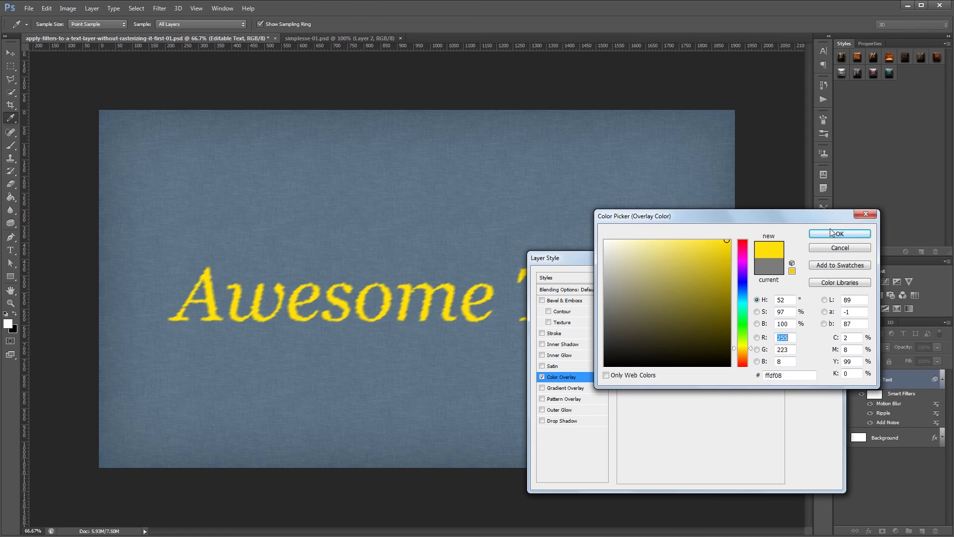
left_click(840, 233)
left_click(710, 292)
key("Down")
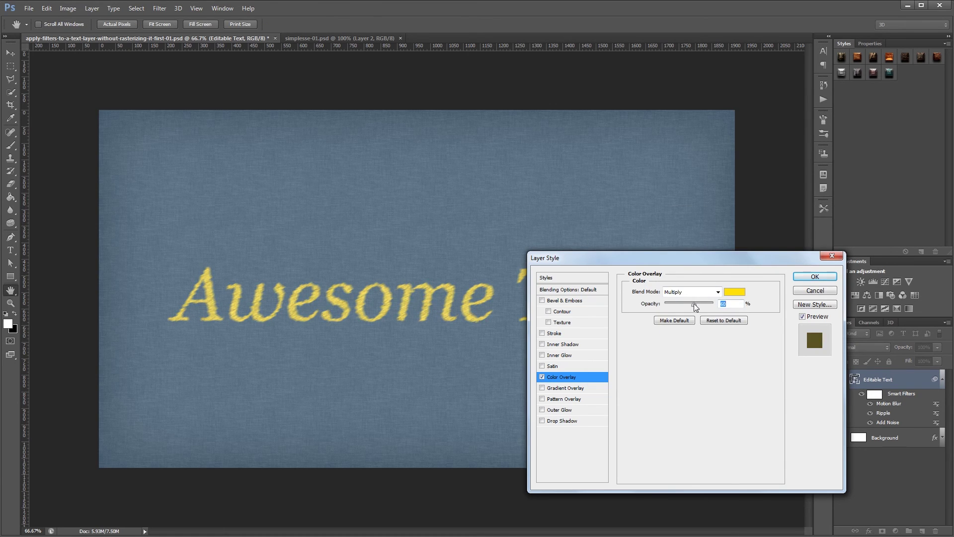
left_click(815, 276)
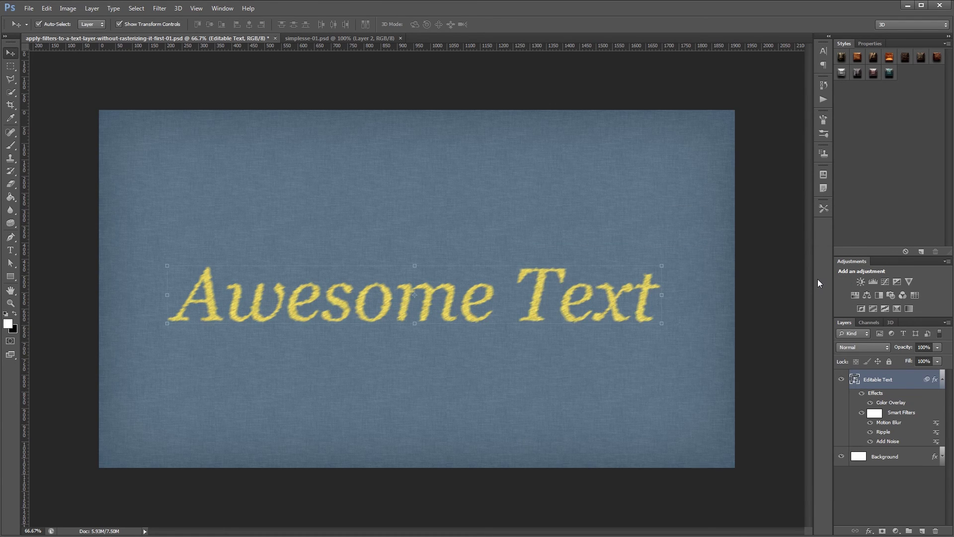
left_click(762, 283)
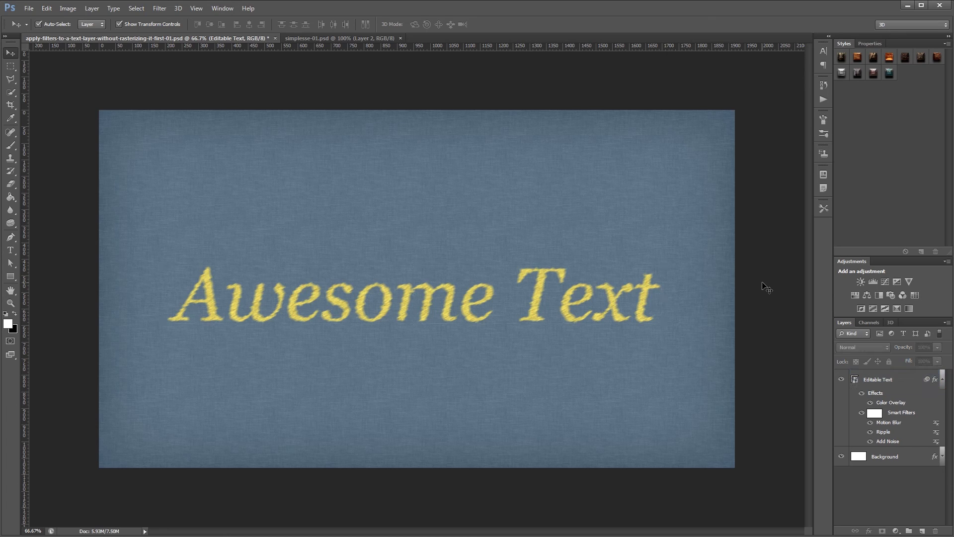